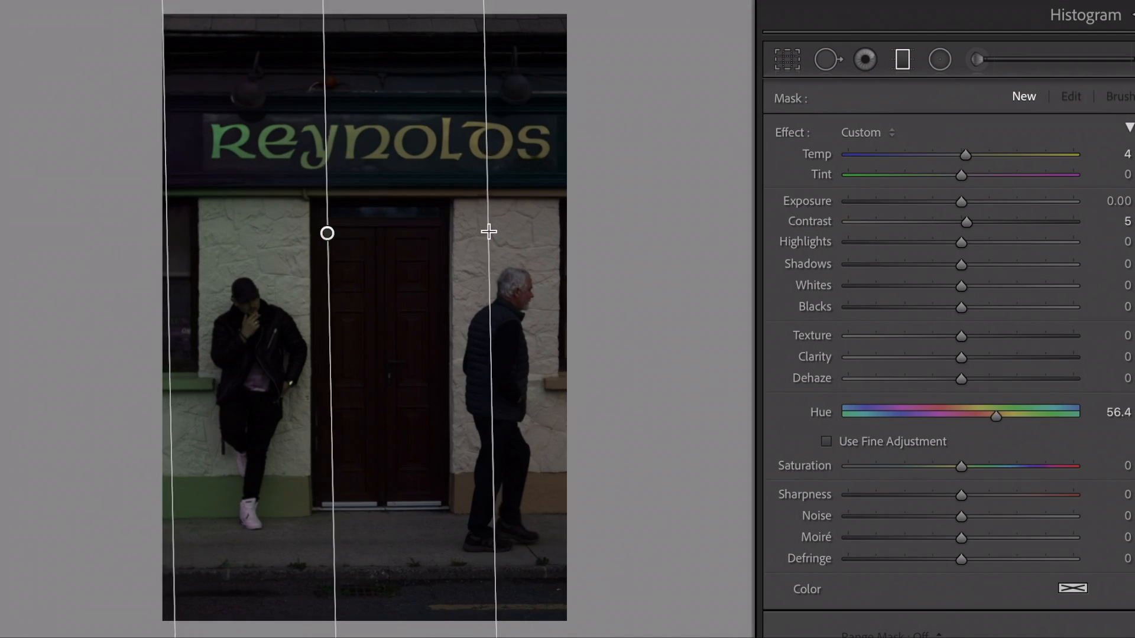
- Darken the street photo's left side with a wide graduated filter: hue 0, exposure -0.74, contrast 33, highlights 1, shadows -42, whites -56, blacks -25
{"action": "left_click_drag", "start_coordinate": [489, 230], "coordinate": [620, 231]}
{"action": "double_click", "coordinate": [823, 419]}
{"action": "left_click_drag", "start_coordinate": [962, 203], "coordinate": [932, 313]}
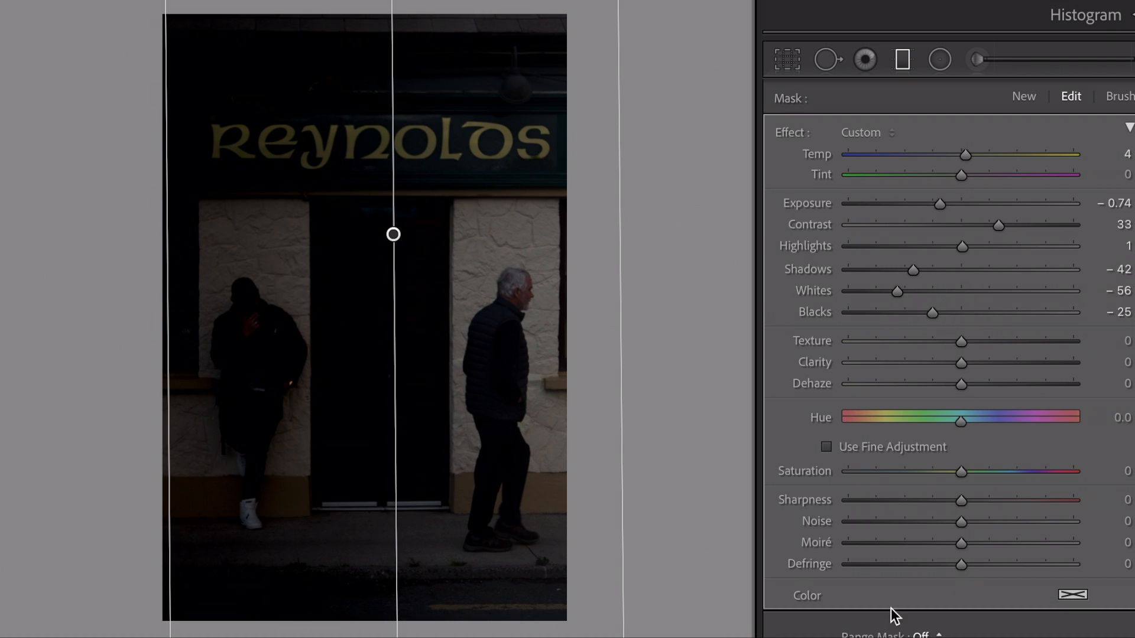
{"action": "left_click", "coordinate": [724, 637]}
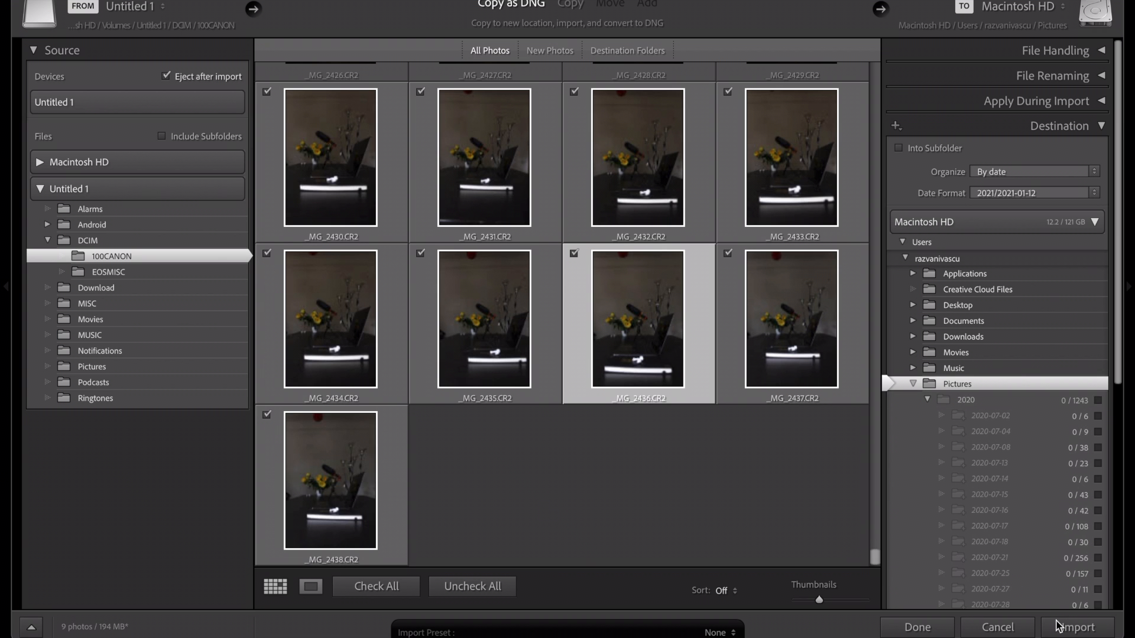
- Import the checked photos as DNG copies and crop _MG_2438.dng tighter around the laptop, flowers and microphone
{"action": "left_click", "coordinate": [1078, 627]}
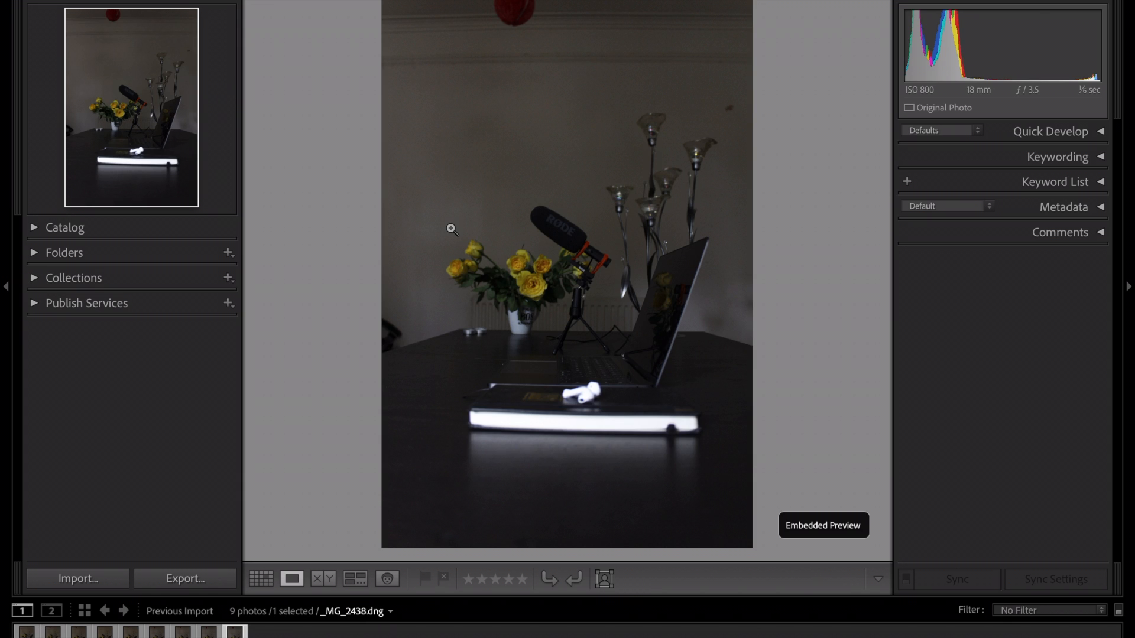
{"action": "key", "text": "d"}
{"action": "left_click", "coordinate": [787, 59]}
{"action": "left_click_drag", "start_coordinate": [567, 34], "coordinate": [539, 68]}
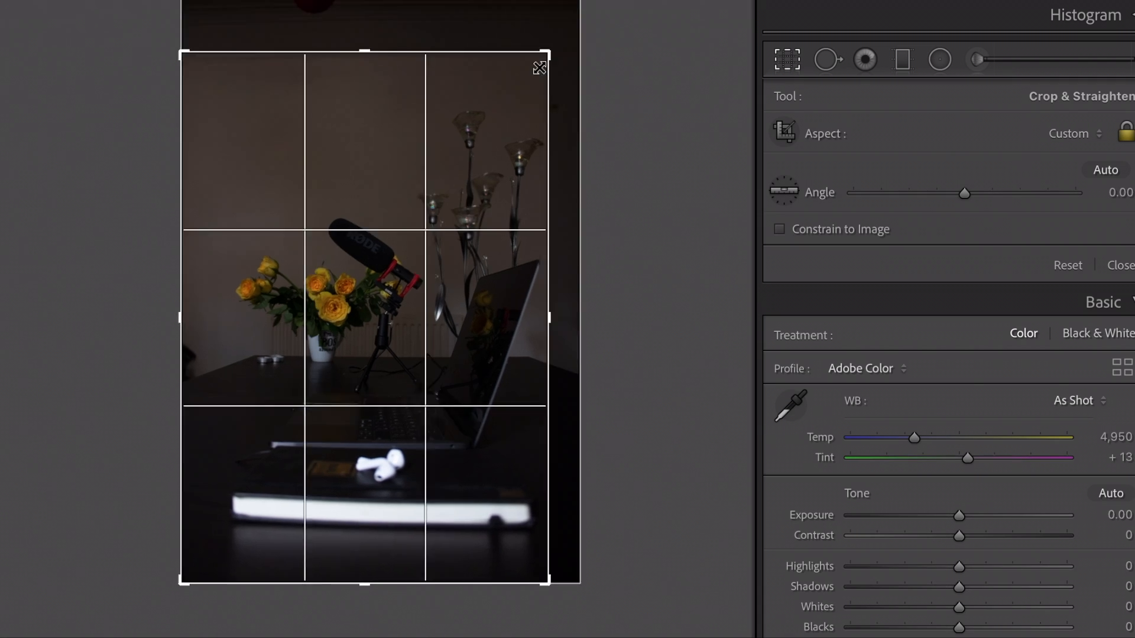
{"action": "left_click_drag", "start_coordinate": [185, 576], "coordinate": [198, 552]}
{"action": "key", "text": "Return"}
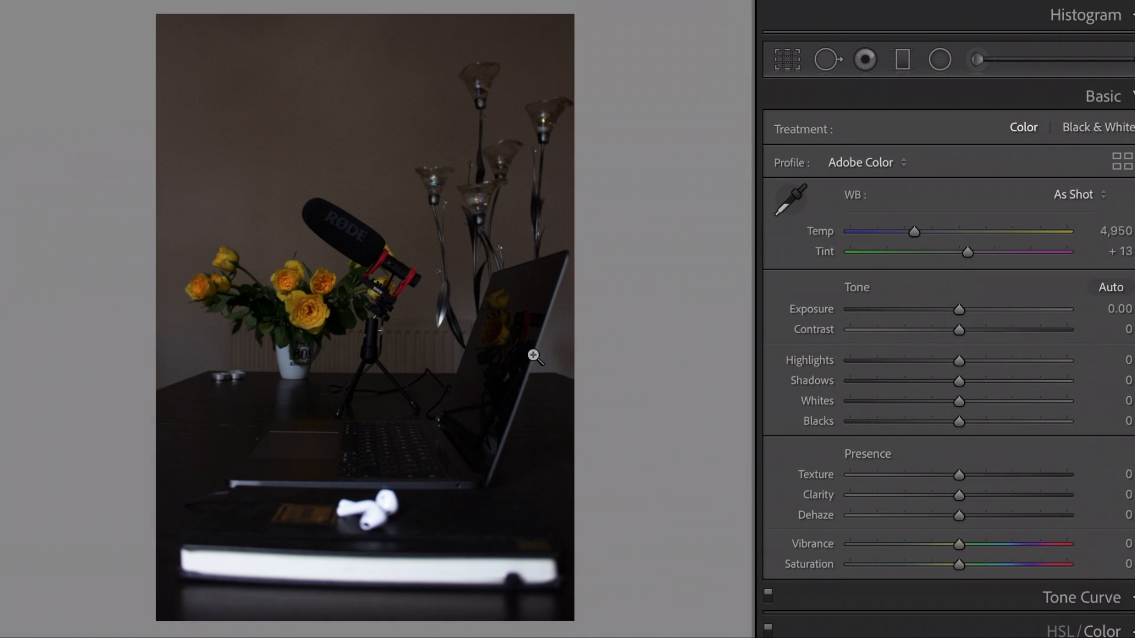
- Place an elliptical radial filter over the microphone, invert it and set its hue to 82.0
{"action": "left_click_drag", "start_coordinate": [960, 311], "coordinate": [1027, 307]}
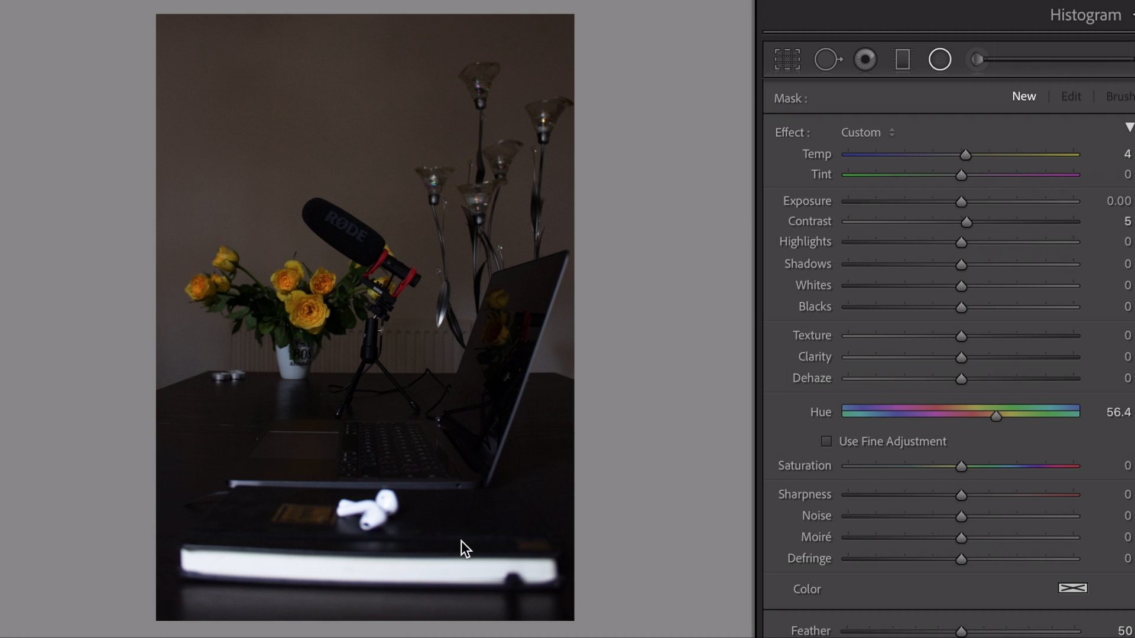
{"action": "left_click", "coordinate": [941, 59]}
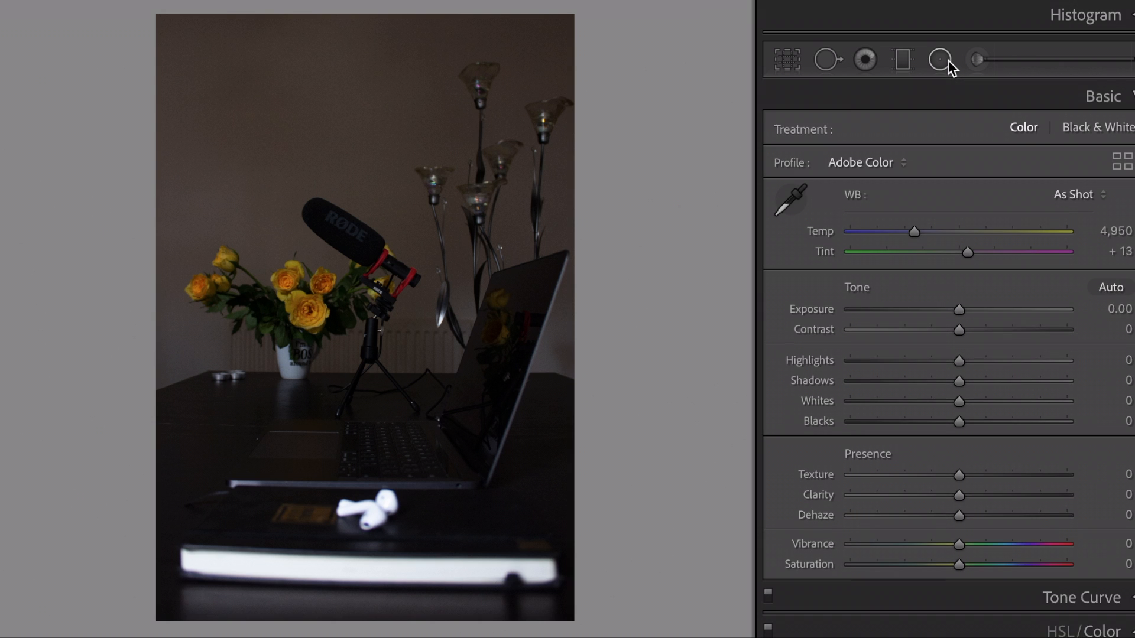
{"action": "left_click", "coordinate": [940, 59]}
{"action": "left_click_drag", "start_coordinate": [339, 228], "coordinate": [406, 346]}
{"action": "left_click_drag", "start_coordinate": [339, 229], "coordinate": [358, 276]}
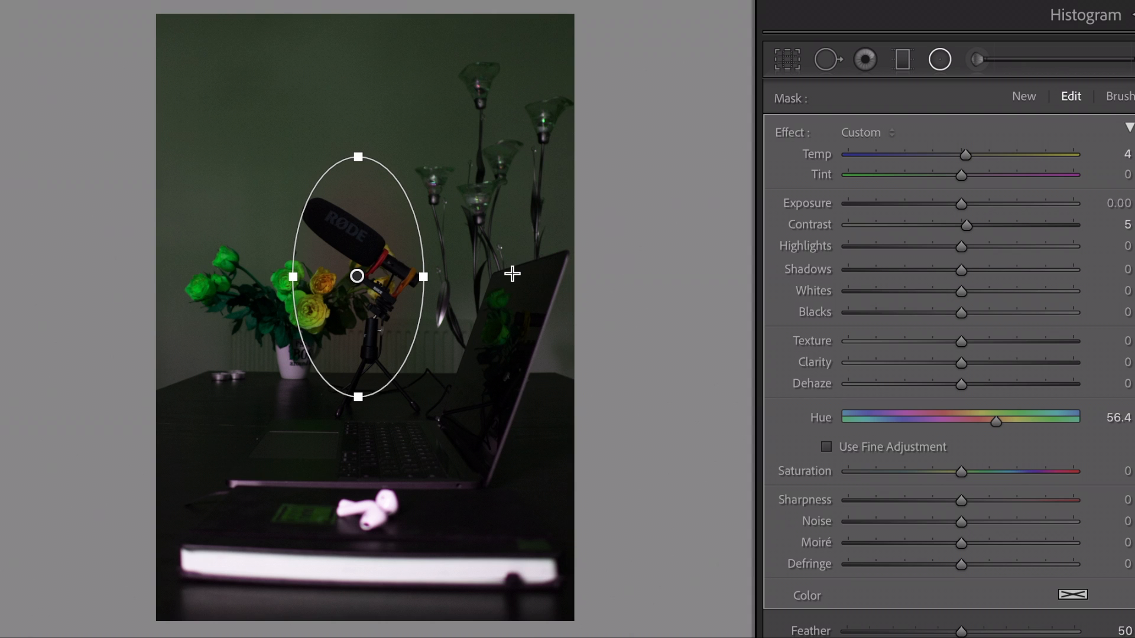
{"action": "scroll", "coordinate": [912, 398], "scroll_direction": "down", "scroll_amount": 1}
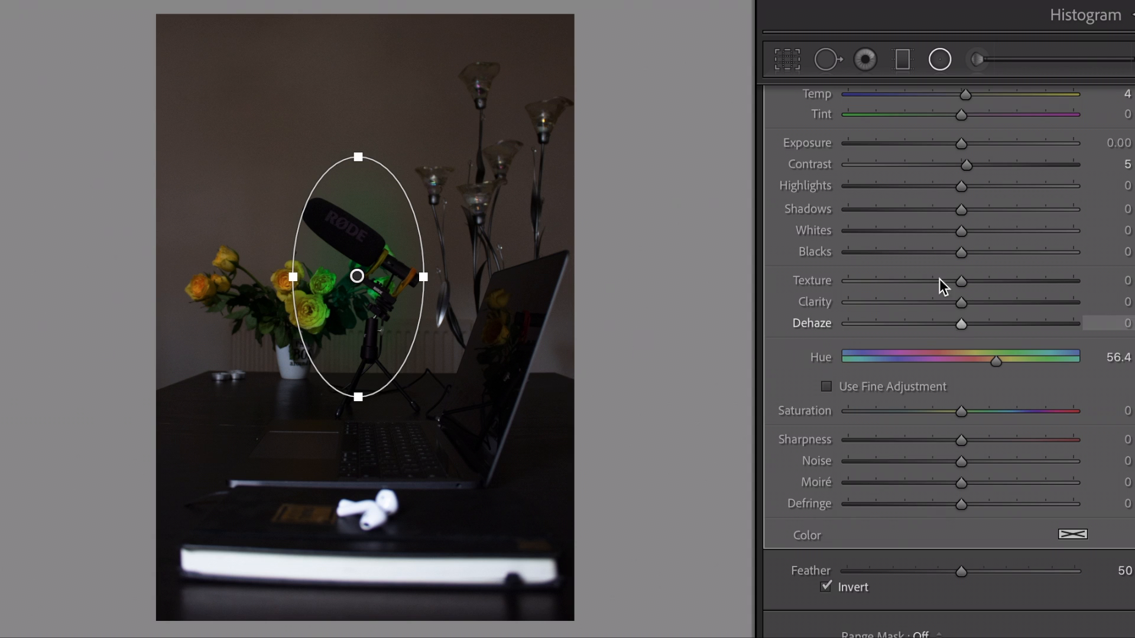
{"action": "left_click_drag", "start_coordinate": [975, 354], "coordinate": [1012, 351]}
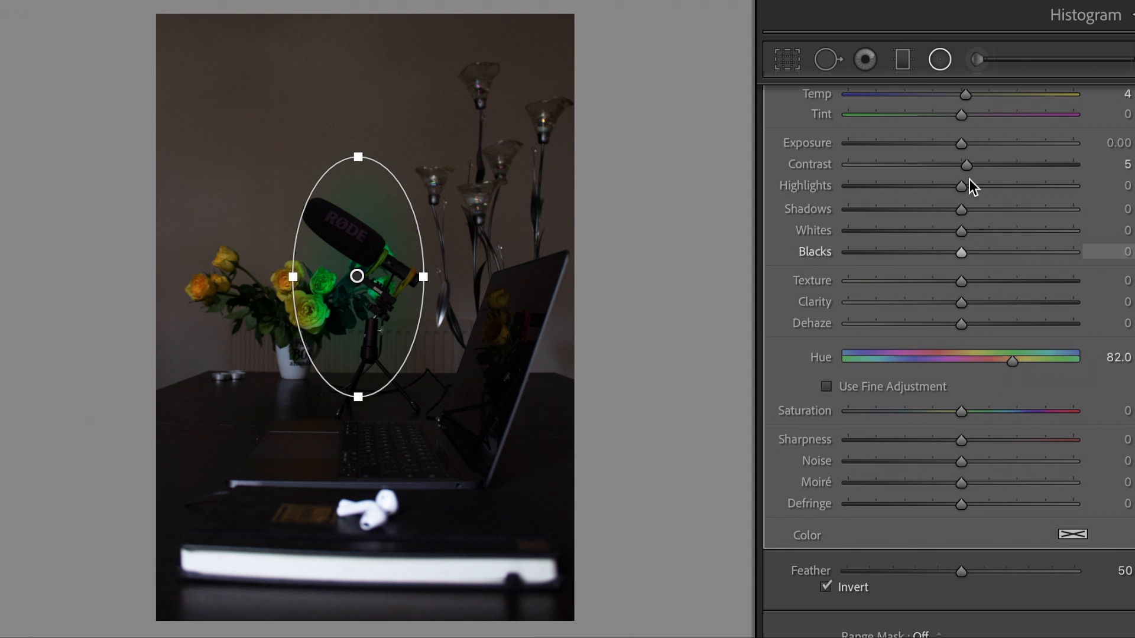
- Set the radial filter's exposure to 1.22, contrast to -30 and highlights to 28
{"action": "scroll", "coordinate": [970, 180], "scroll_direction": "up", "scroll_amount": 1}
{"action": "scroll", "coordinate": [968, 182], "scroll_direction": "up", "scroll_amount": 1}
{"action": "left_click_drag", "start_coordinate": [964, 186], "coordinate": [988, 221]}
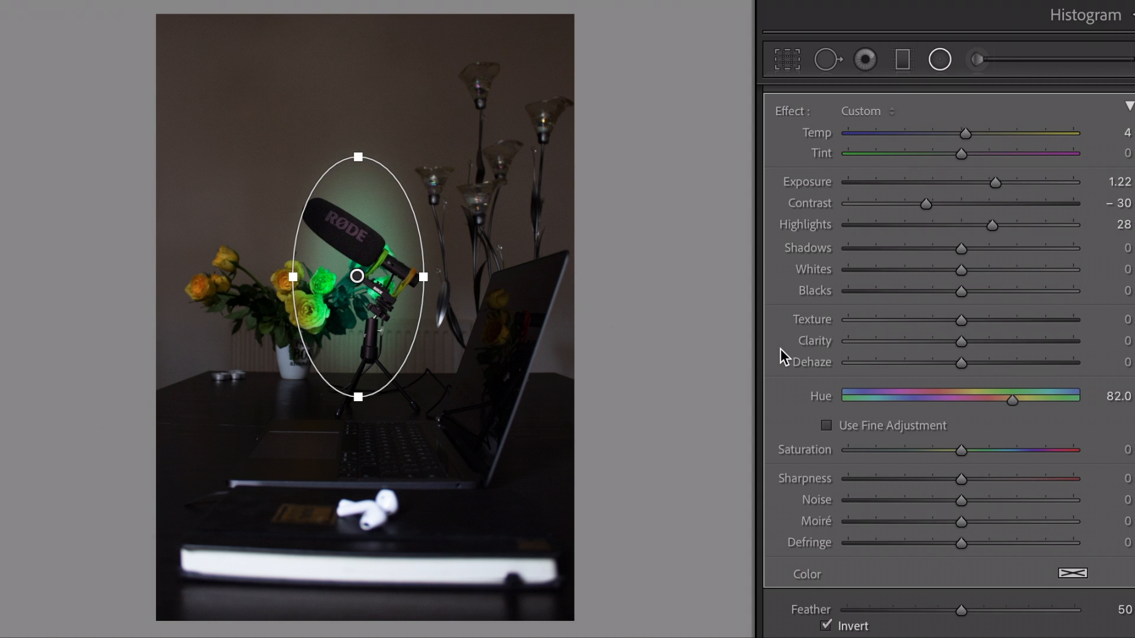
- Try the radial filter's feather at 0 for a hard edge, then at 71 and slightly higher for a soft transition
{"action": "scroll", "coordinate": [780, 349], "scroll_direction": "down", "scroll_amount": 1}
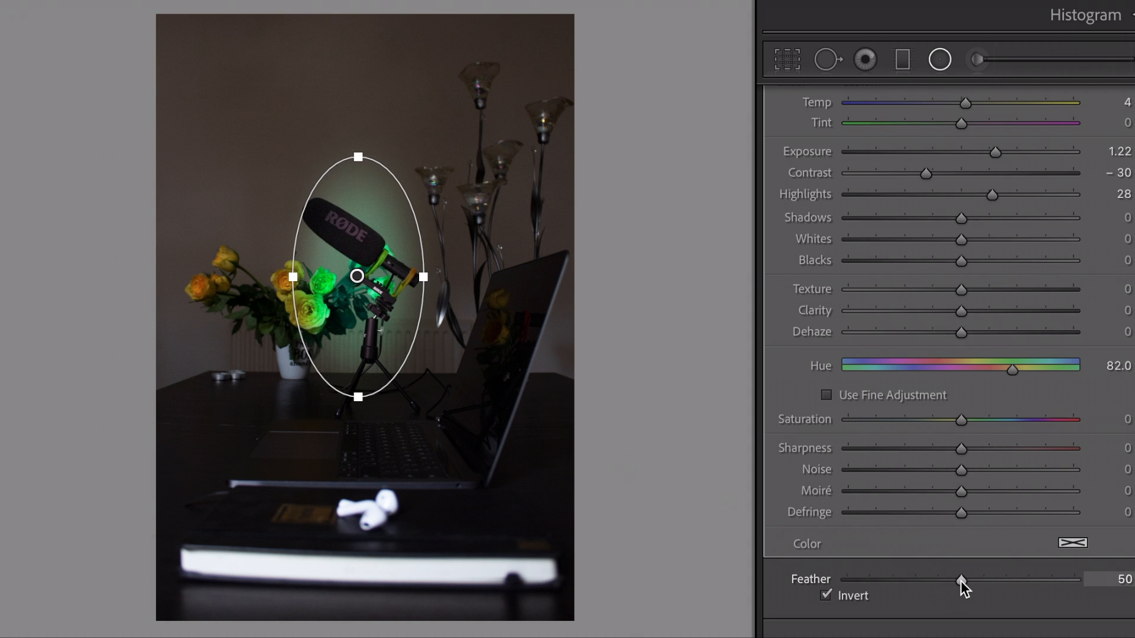
{"action": "left_click_drag", "start_coordinate": [959, 580], "coordinate": [842, 582]}
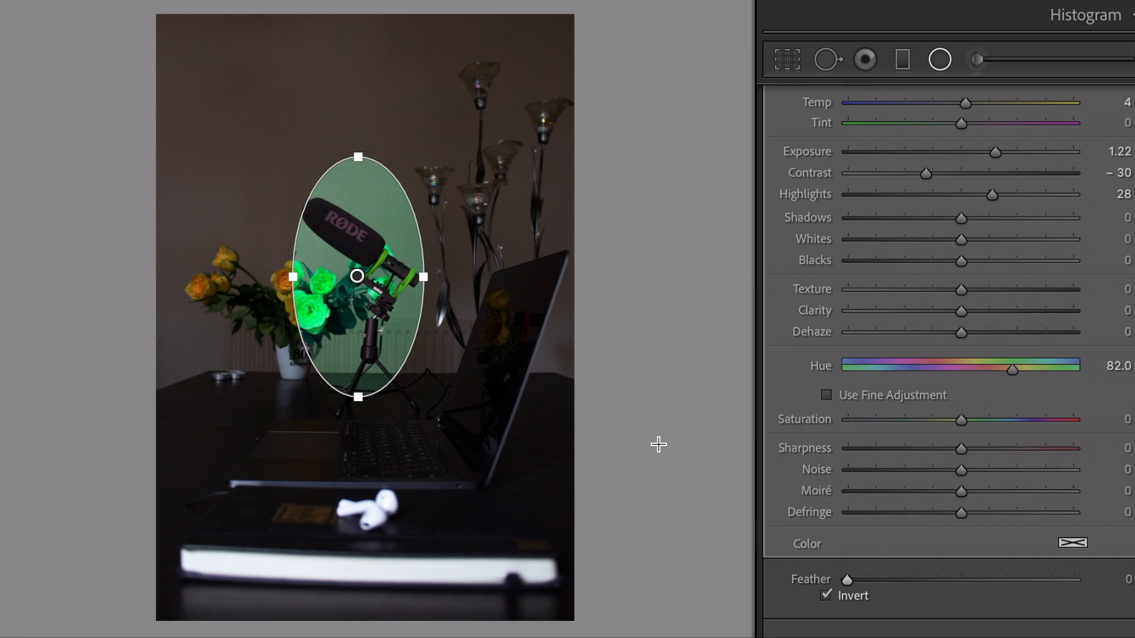
{"action": "left_click_drag", "start_coordinate": [853, 583], "coordinate": [1008, 580]}
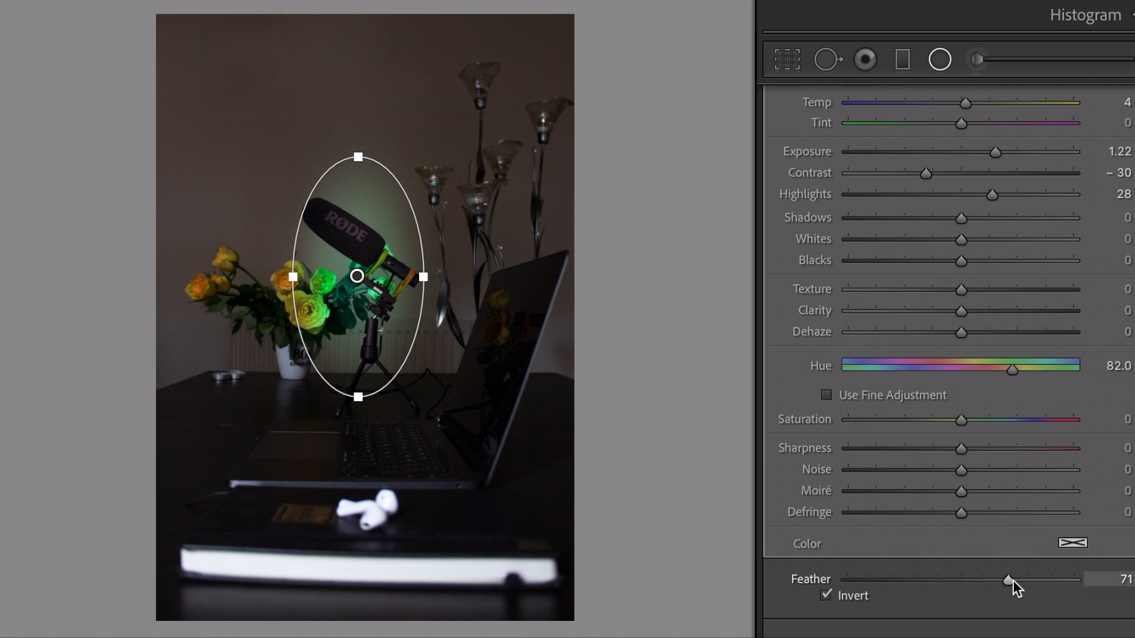
{"action": "left_click_drag", "start_coordinate": [1013, 581], "coordinate": [1029, 580]}
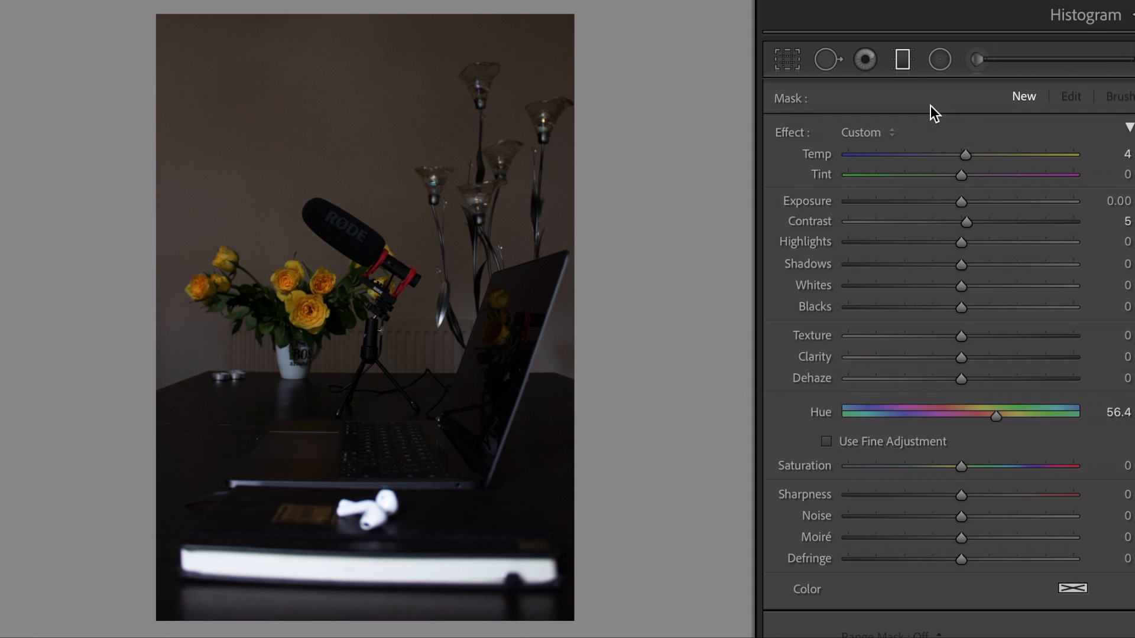
- Start a new graduated filter and reset its temperature, contrast and hue to zero
{"action": "left_click", "coordinate": [907, 58]}
{"action": "left_click", "coordinate": [907, 58]}
{"action": "double_click", "coordinate": [817, 154]}
{"action": "double_click", "coordinate": [815, 221]}
{"action": "double_click", "coordinate": [825, 407]}
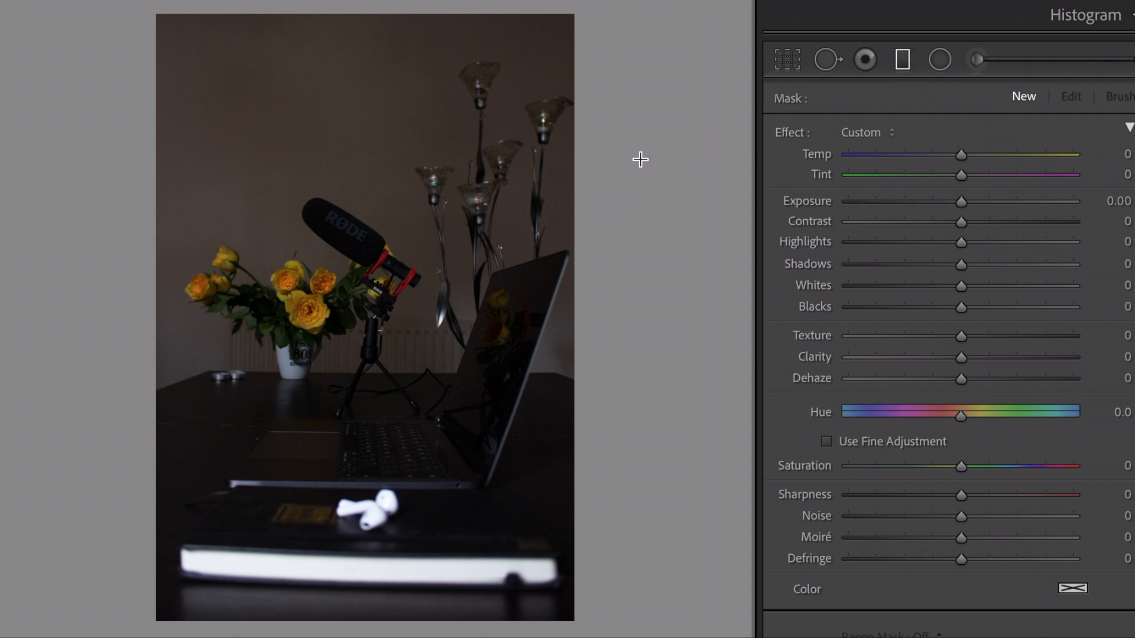
- Place a diagonal graduated filter brightening the photo from its upper-right corner at exposure 2.42, tilt it flatter and shift it toward the lower left
{"action": "left_click_drag", "start_coordinate": [187, 488], "coordinate": [560, 180]}
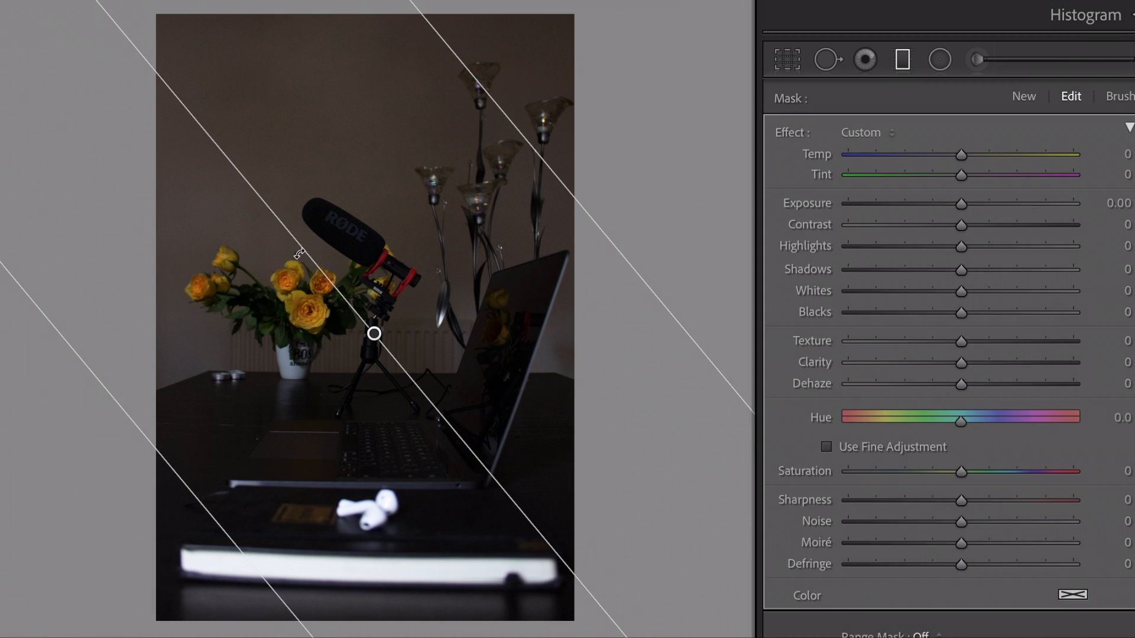
{"action": "left_click_drag", "start_coordinate": [300, 254], "coordinate": [271, 250]}
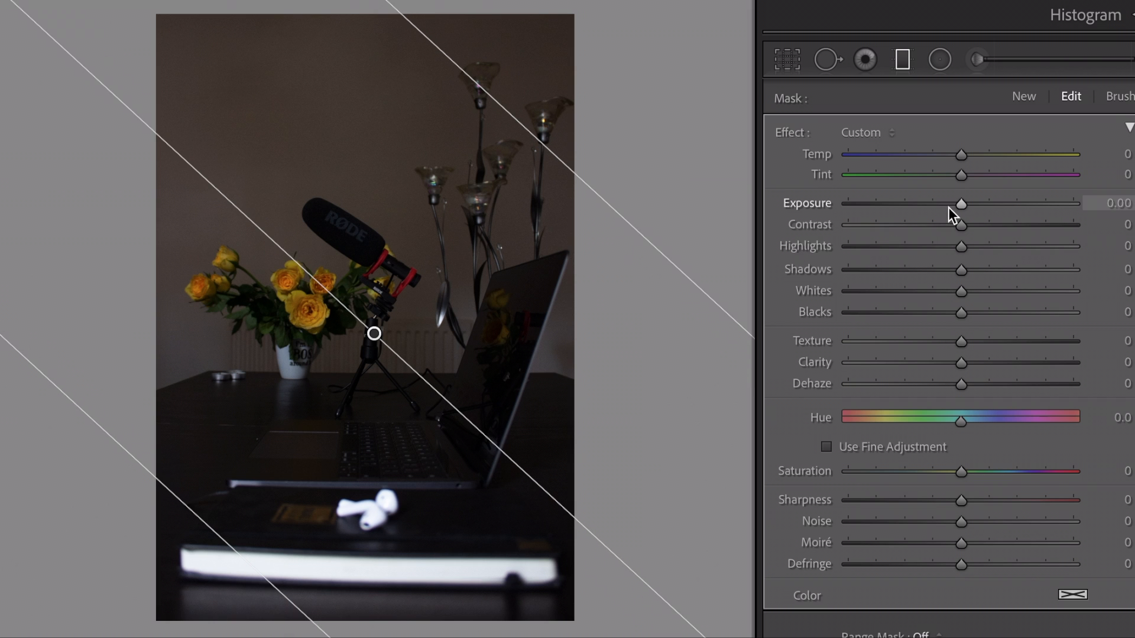
{"action": "left_click_drag", "start_coordinate": [958, 205], "coordinate": [1027, 203]}
{"action": "left_click_drag", "start_coordinate": [351, 314], "coordinate": [476, 416]}
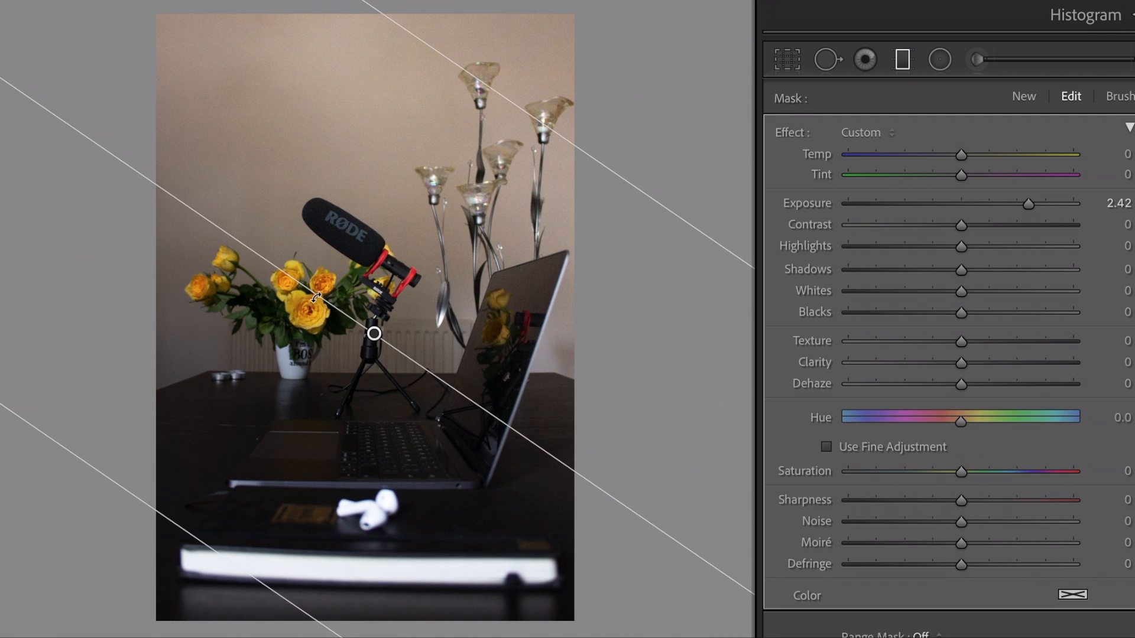
{"action": "left_click_drag", "start_coordinate": [374, 334], "coordinate": [346, 378]}
- Raise the graduated filter's exposure to 3.97 and finish editing it
{"action": "mouse_move", "coordinate": [1028, 204]}
{"action": "left_mouse_down"}
{"action": "mouse_move", "coordinate": [920, 208]}
{"action": "mouse_move", "coordinate": [1044, 200]}
{"action": "left_mouse_up"}
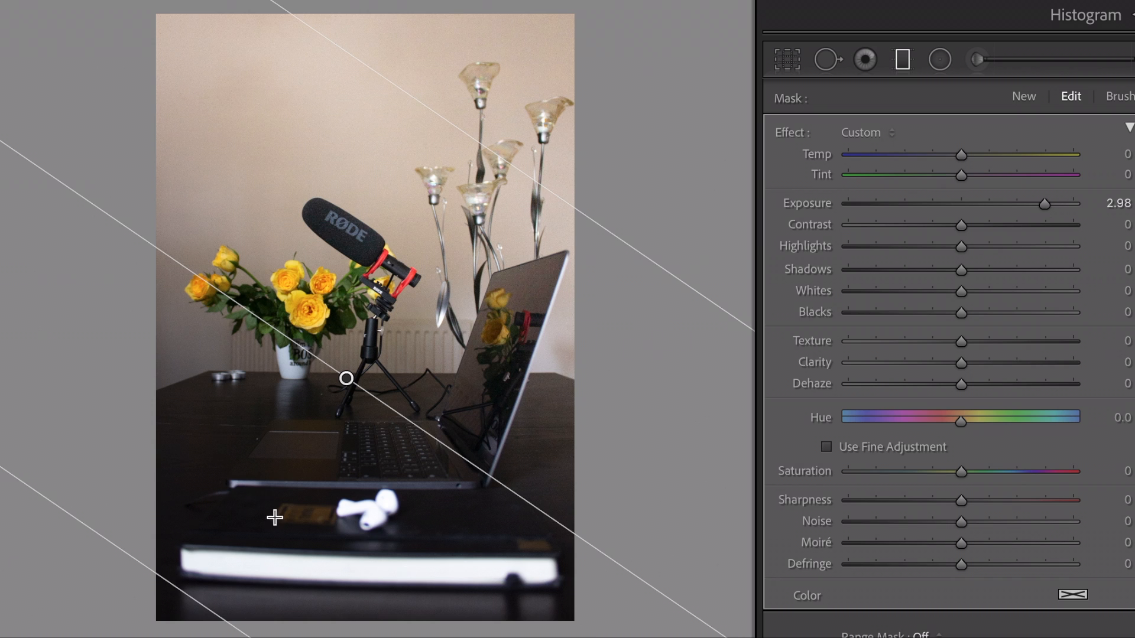
{"action": "left_click", "coordinate": [700, 637]}
{"action": "mouse_move", "coordinate": [1041, 200]}
{"action": "left_mouse_down"}
{"action": "mouse_move", "coordinate": [1082, 203]}
{"action": "mouse_move", "coordinate": [1070, 204]}
{"action": "left_mouse_up"}
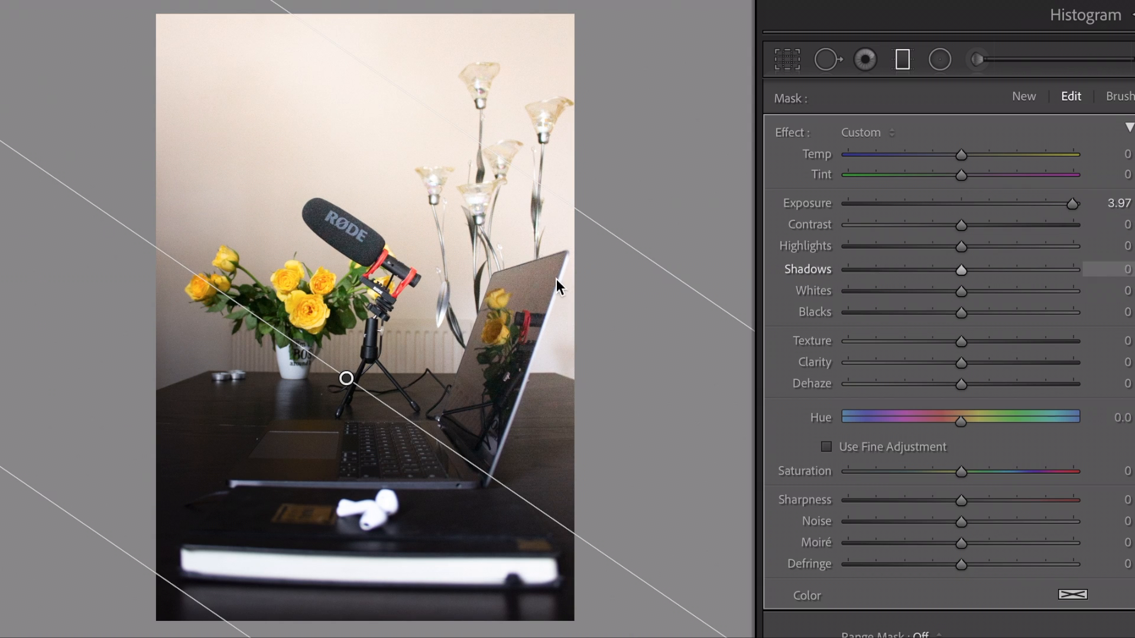
{"action": "left_click", "coordinate": [722, 637]}
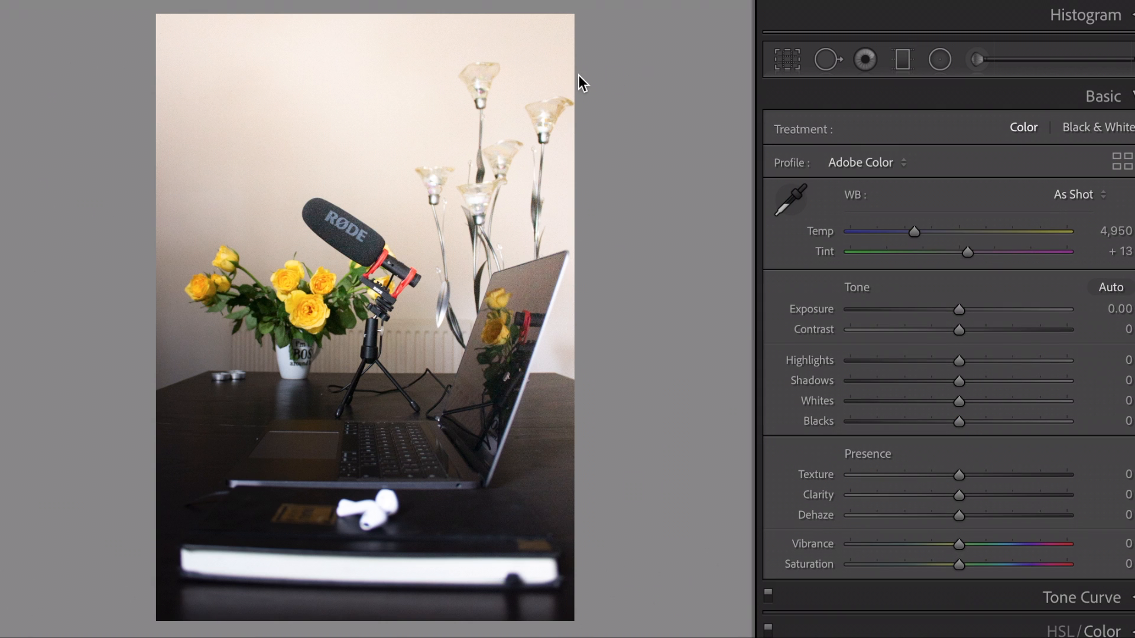
- Add a second diagonal graduated filter over the photo's lower-left area, adjust its angle and position, and darken it with exposure -3.23
{"action": "left_click", "coordinate": [901, 61]}
{"action": "left_click_drag", "start_coordinate": [544, 89], "coordinate": [256, 388]}
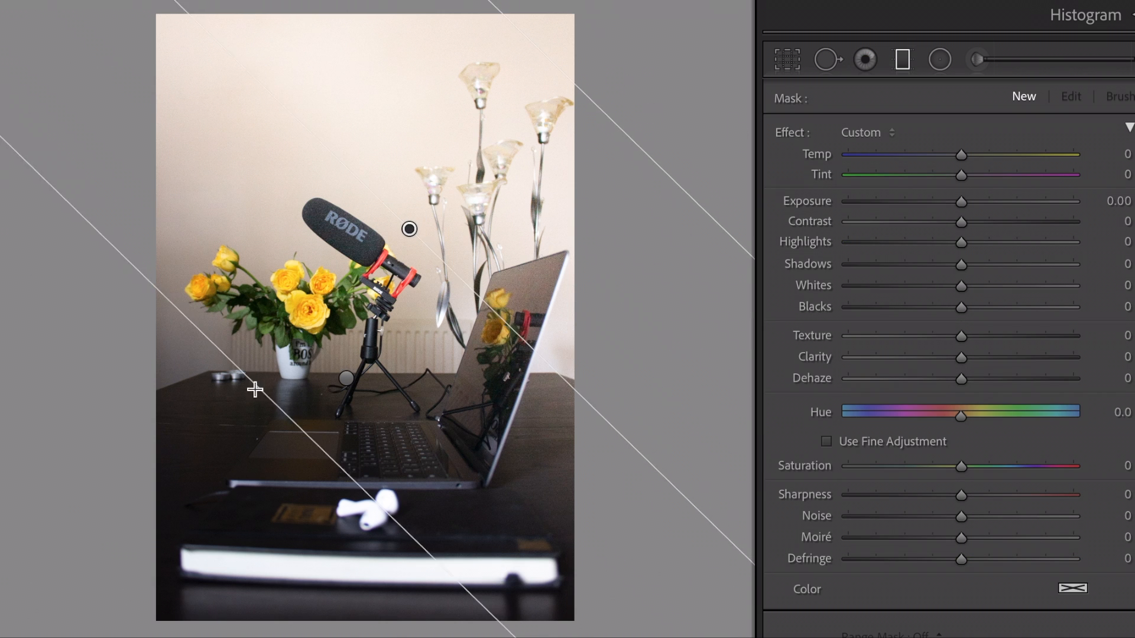
{"action": "left_click_drag", "start_coordinate": [355, 181], "coordinate": [461, 285]}
{"action": "left_click_drag", "start_coordinate": [405, 239], "coordinate": [278, 408]}
{"action": "left_click_drag", "start_coordinate": [962, 204], "coordinate": [873, 212]}
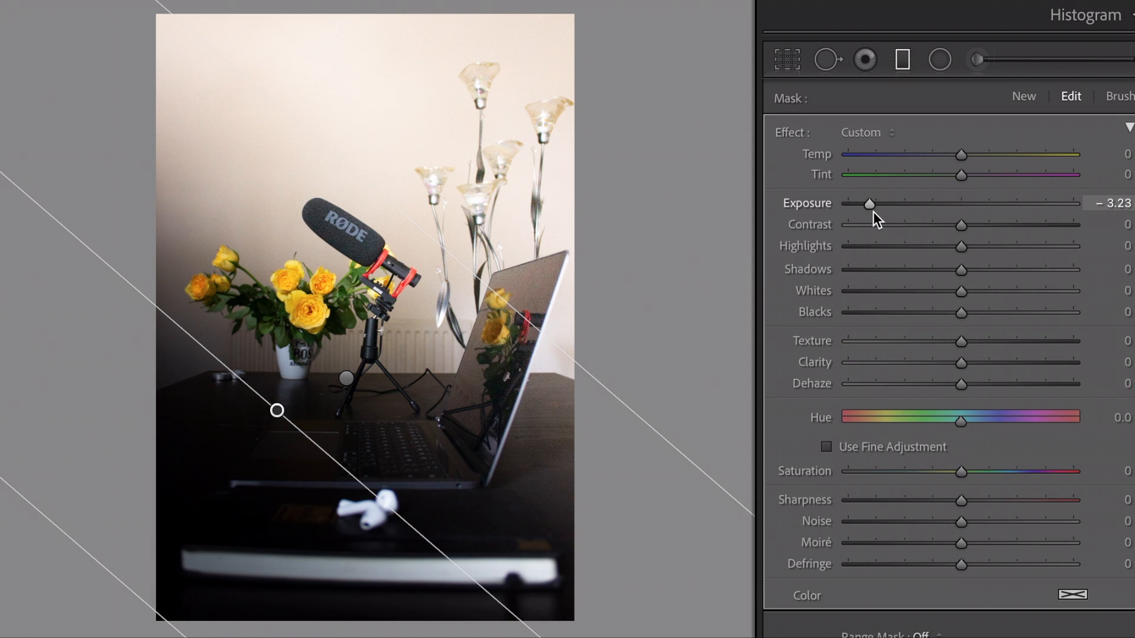
{"action": "left_click", "coordinate": [723, 626]}
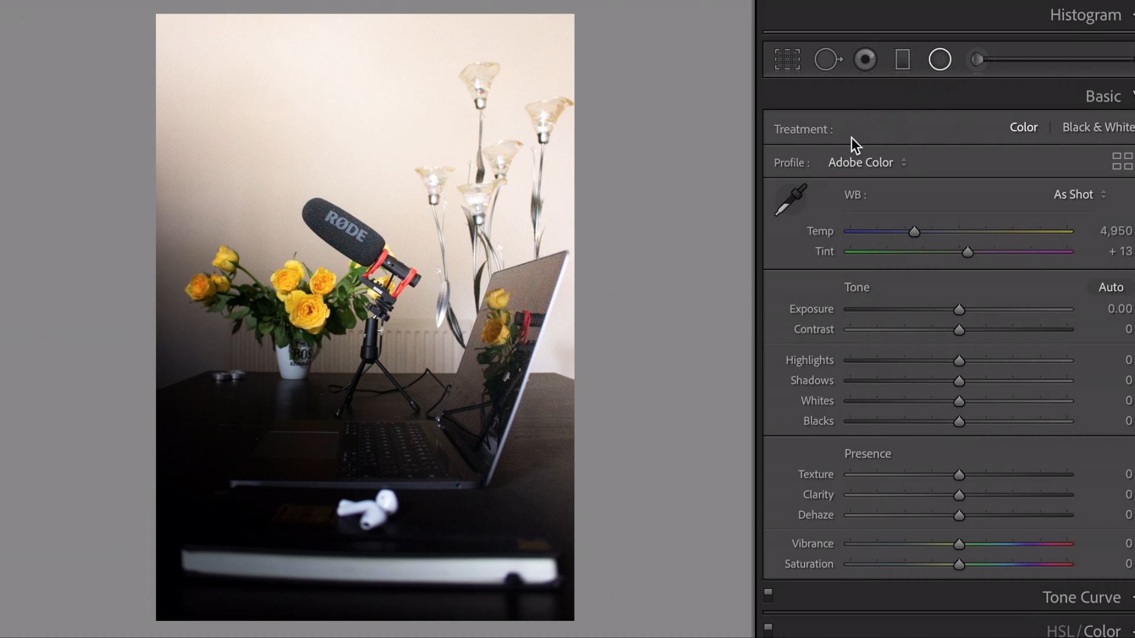
- Place a tall elliptical radial filter centred on the microphone and its tripod
{"action": "key", "text": "shift+m"}
{"action": "left_click_drag", "start_coordinate": [321, 215], "coordinate": [381, 326]}
{"action": "left_click_drag", "start_coordinate": [325, 223], "coordinate": [367, 305]}
{"action": "left_click_drag", "start_coordinate": [363, 192], "coordinate": [363, 165]}
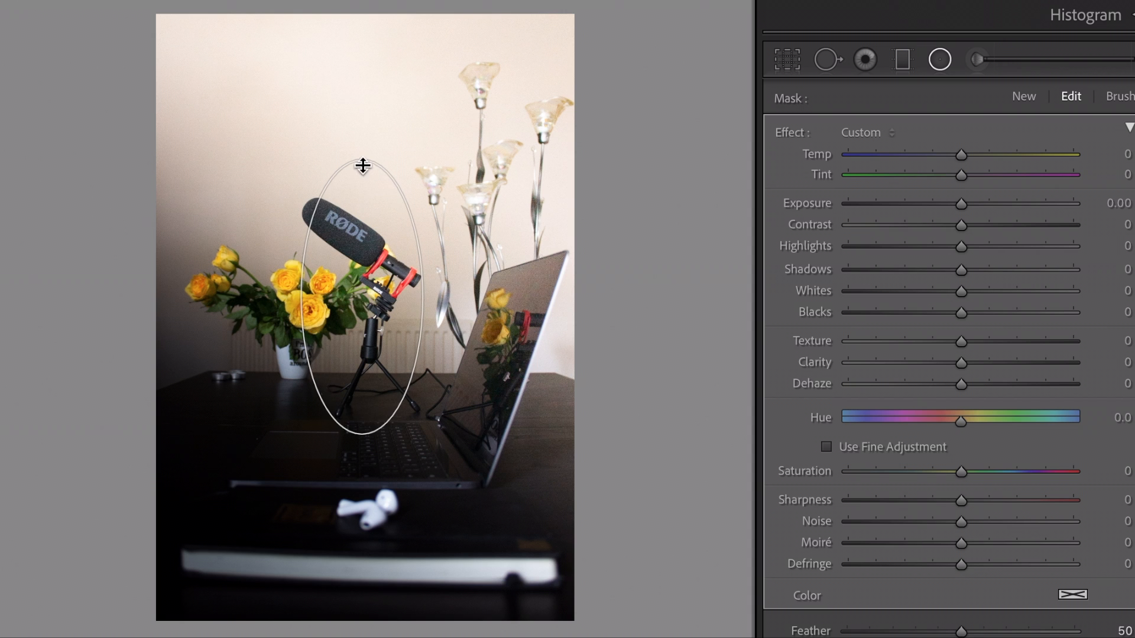
{"action": "left_click_drag", "start_coordinate": [363, 295], "coordinate": [363, 273]}
- Try exposure 0.51 on the radial filter, reset it to zero, and invert the filter to affect the ellipse's inside
{"action": "mouse_move", "coordinate": [976, 208]}
{"action": "left_mouse_down"}
{"action": "mouse_move", "coordinate": [998, 206]}
{"action": "mouse_move", "coordinate": [973, 205]}
{"action": "left_mouse_up"}
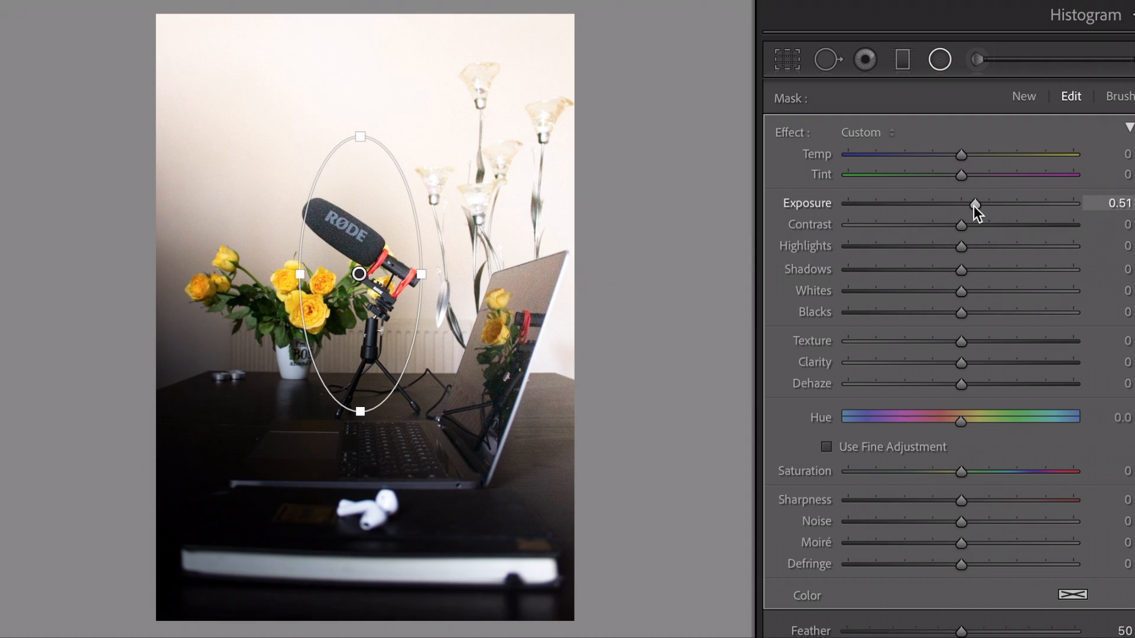
{"action": "double_click", "coordinate": [825, 205]}
{"action": "scroll", "coordinate": [884, 390], "scroll_direction": "down", "scroll_amount": 4}
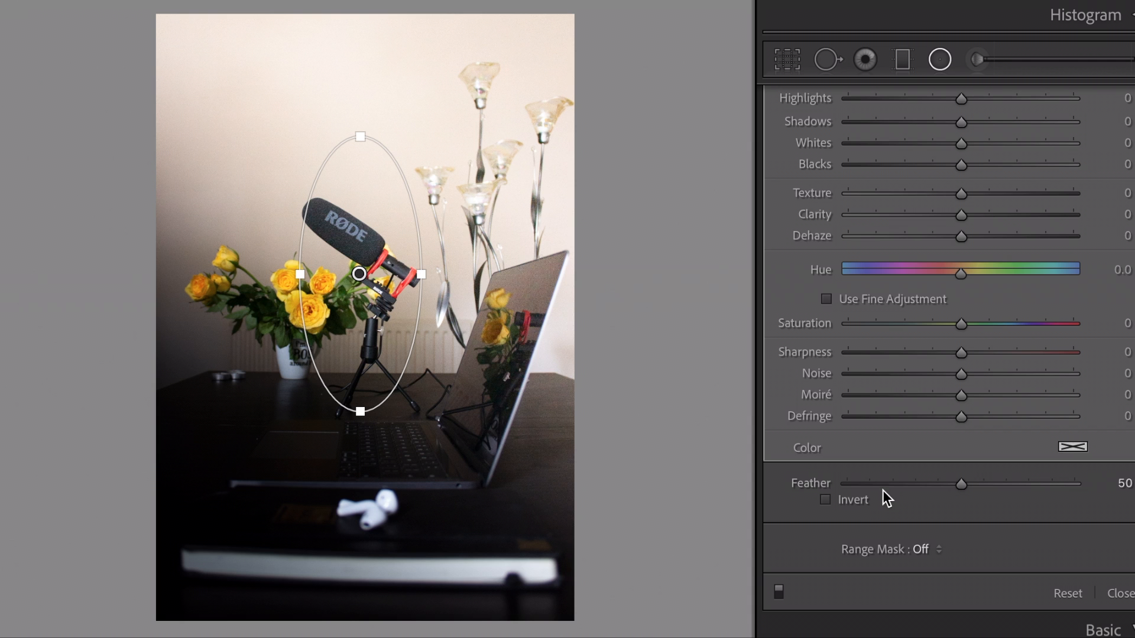
{"action": "left_click", "coordinate": [850, 502]}
{"action": "scroll", "coordinate": [925, 379], "scroll_direction": "up", "scroll_amount": 4}
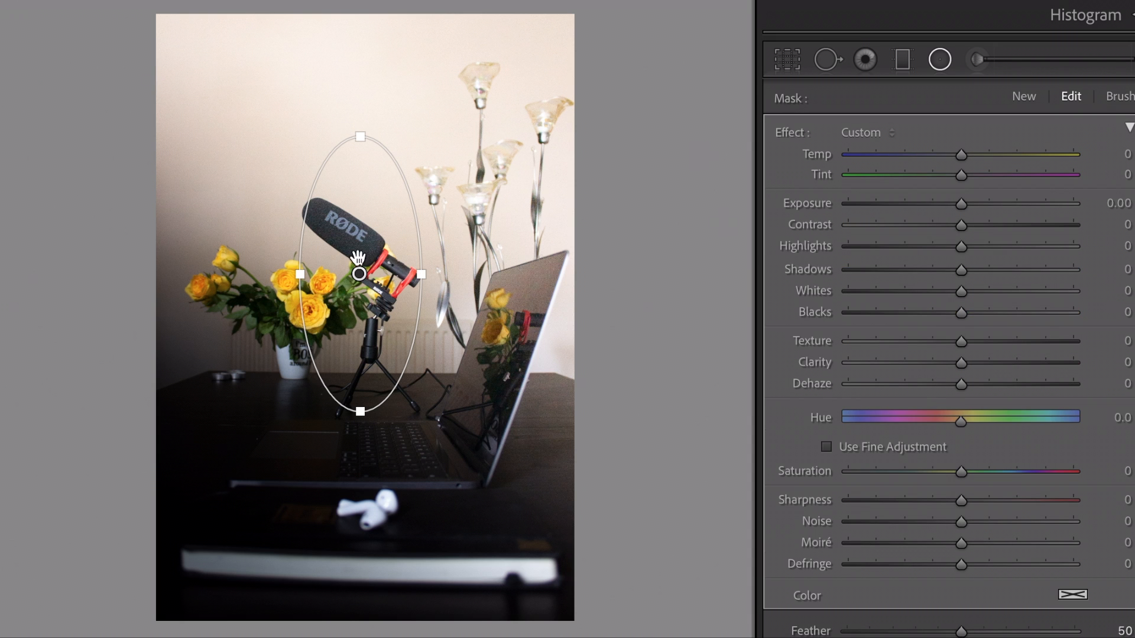
- Set the radial filter's hue to -95.9, recentre it on the microphone and shorten the ellipse
{"action": "mouse_move", "coordinate": [358, 273]}
{"action": "left_mouse_down"}
{"action": "mouse_move", "coordinate": [364, 254]}
{"action": "mouse_move", "coordinate": [364, 282]}
{"action": "left_mouse_up"}
{"action": "left_click_drag", "start_coordinate": [969, 414], "coordinate": [900, 413]}
{"action": "left_click_drag", "start_coordinate": [361, 275], "coordinate": [362, 270]}
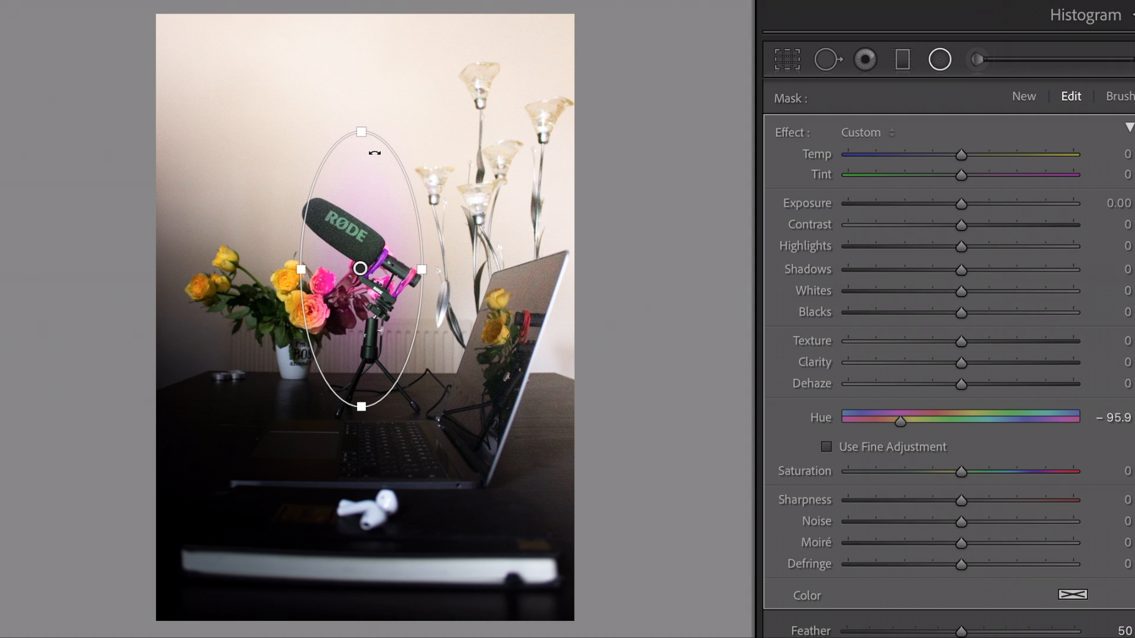
{"action": "left_click_drag", "start_coordinate": [362, 132], "coordinate": [362, 153]}
- Set the radial filter's exposure to 0.29 and saturation to 57, and finish editing it
{"action": "mouse_move", "coordinate": [963, 199]}
{"action": "left_mouse_down"}
{"action": "mouse_move", "coordinate": [993, 198]}
{"action": "mouse_move", "coordinate": [927, 204]}
{"action": "mouse_move", "coordinate": [996, 200]}
{"action": "mouse_move", "coordinate": [972, 202]}
{"action": "left_mouse_up"}
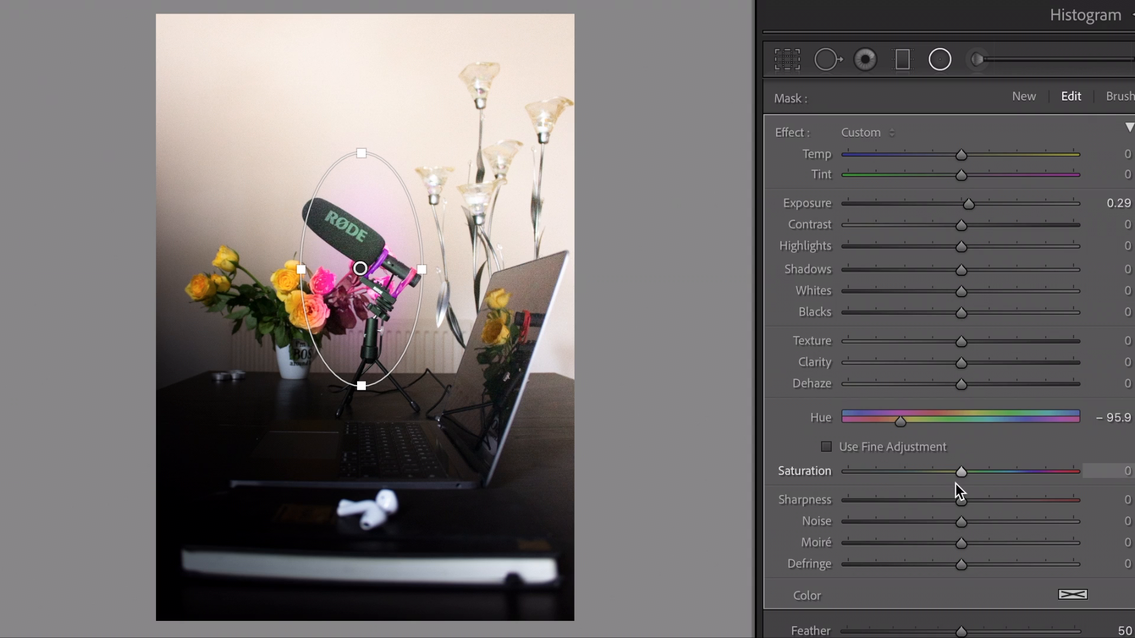
{"action": "left_click_drag", "start_coordinate": [961, 471], "coordinate": [1027, 460]}
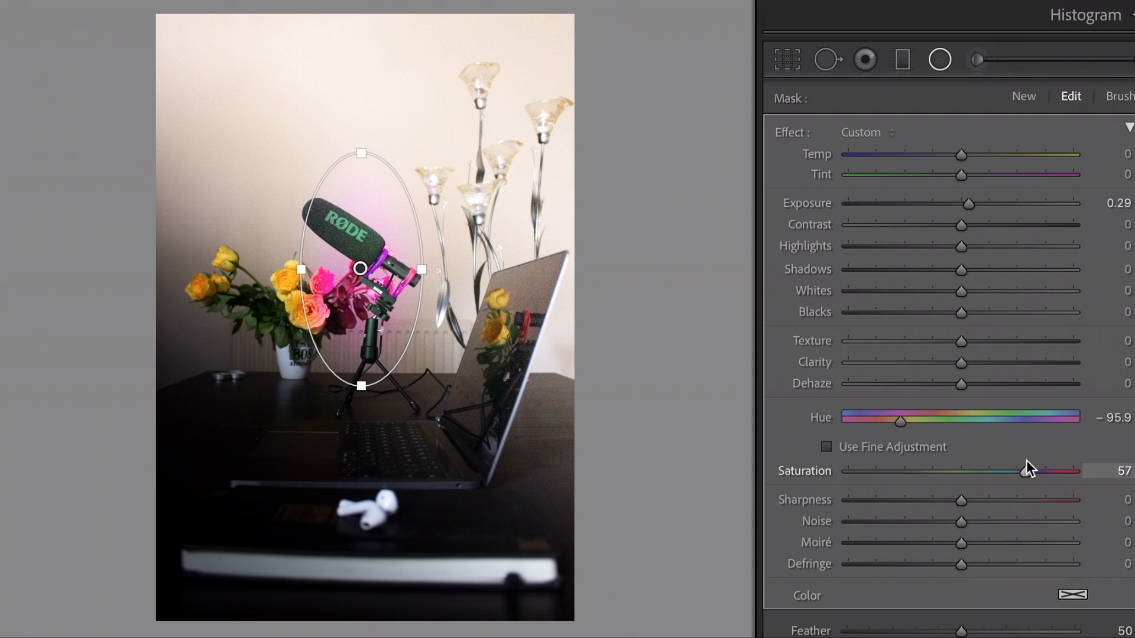
{"action": "key", "text": "Return"}
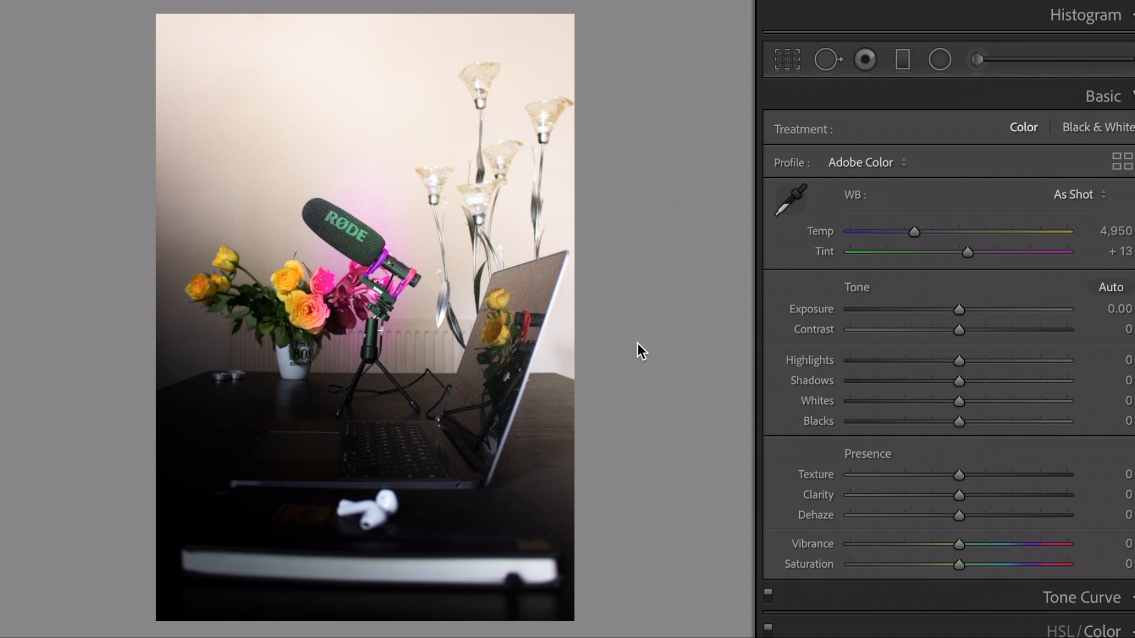